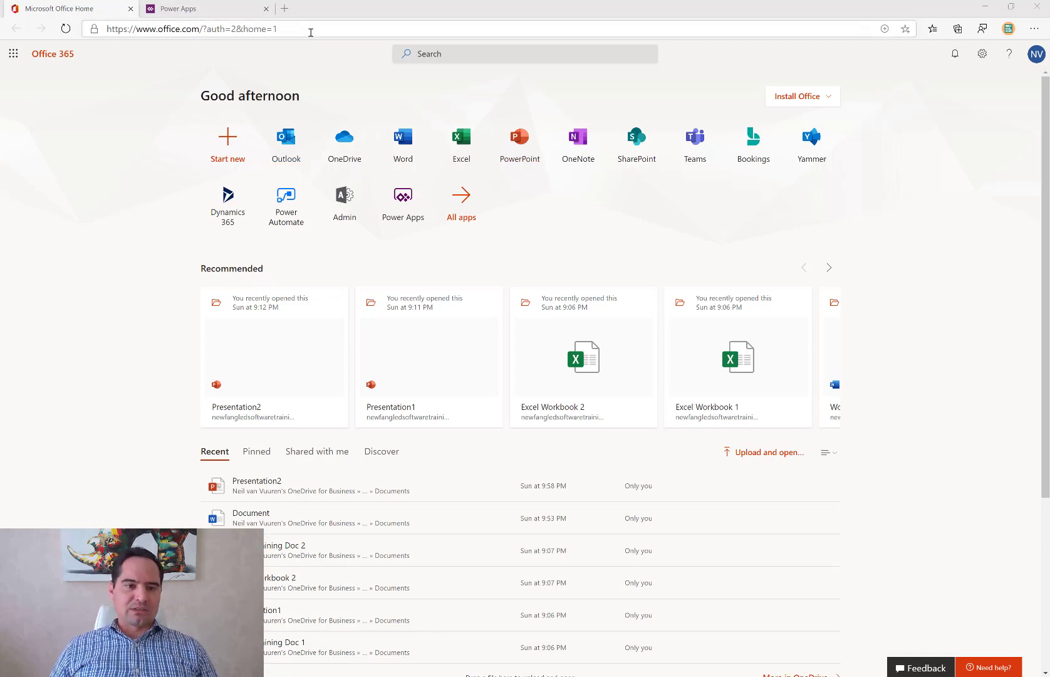
Look for Power Apps in the full Office 365 apps list and in the app launcher's complete list.
click(283, 29)
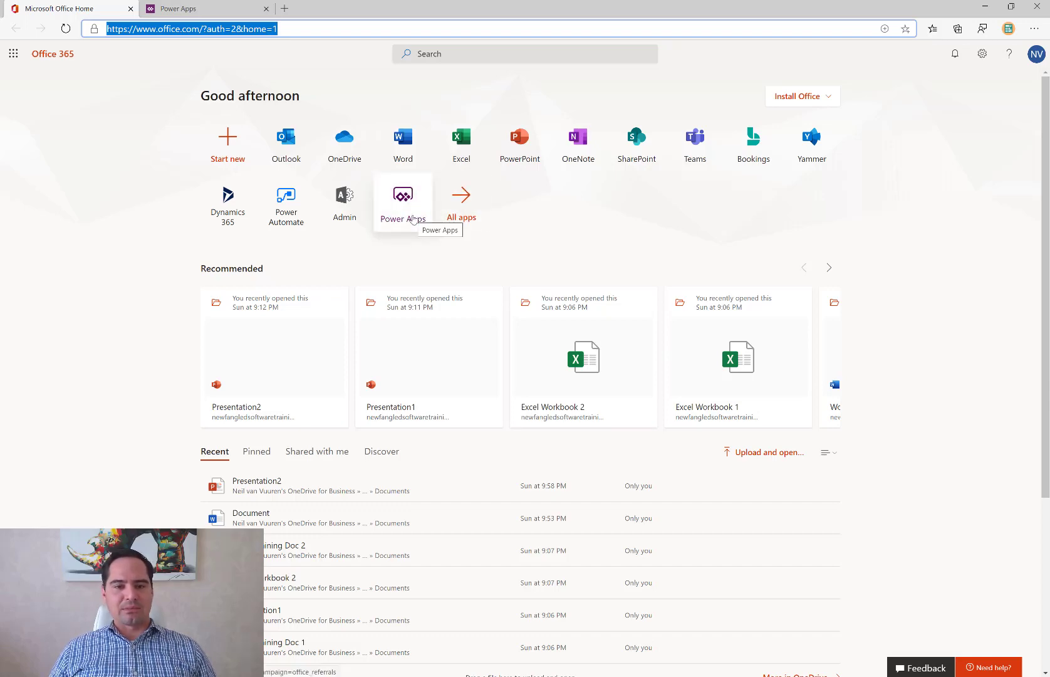
click(464, 217)
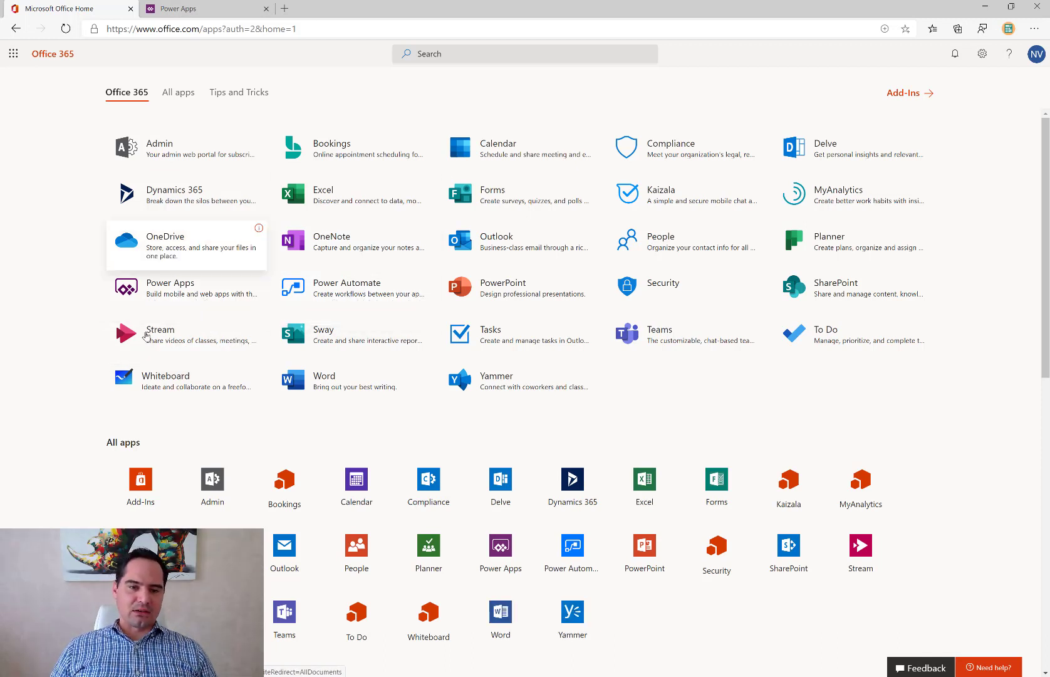
click(13, 54)
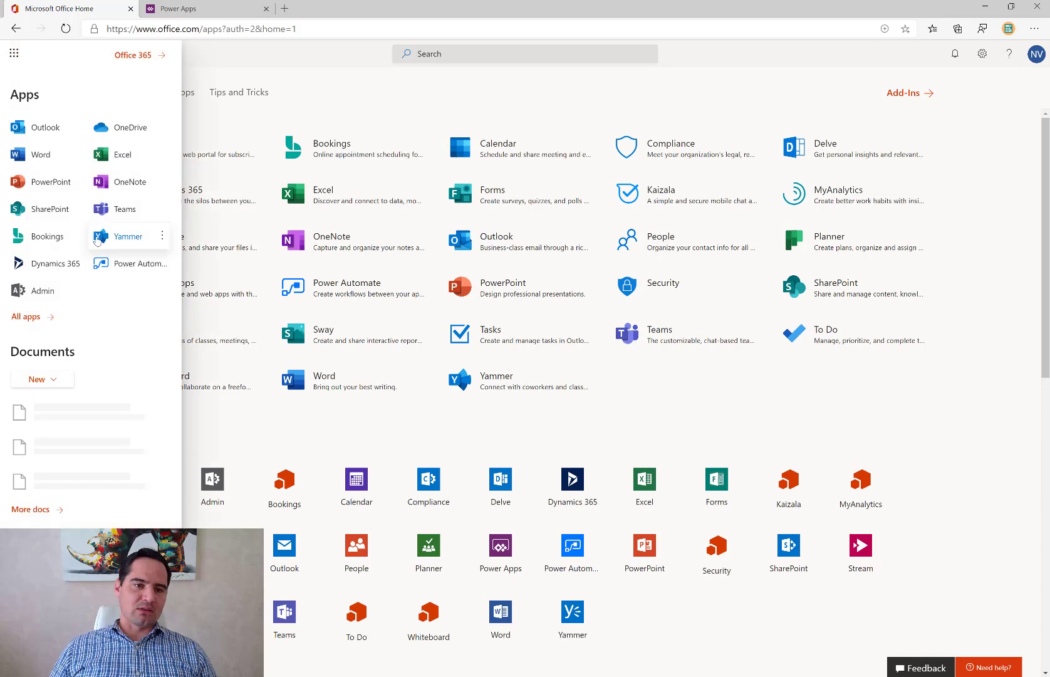
click(40, 318)
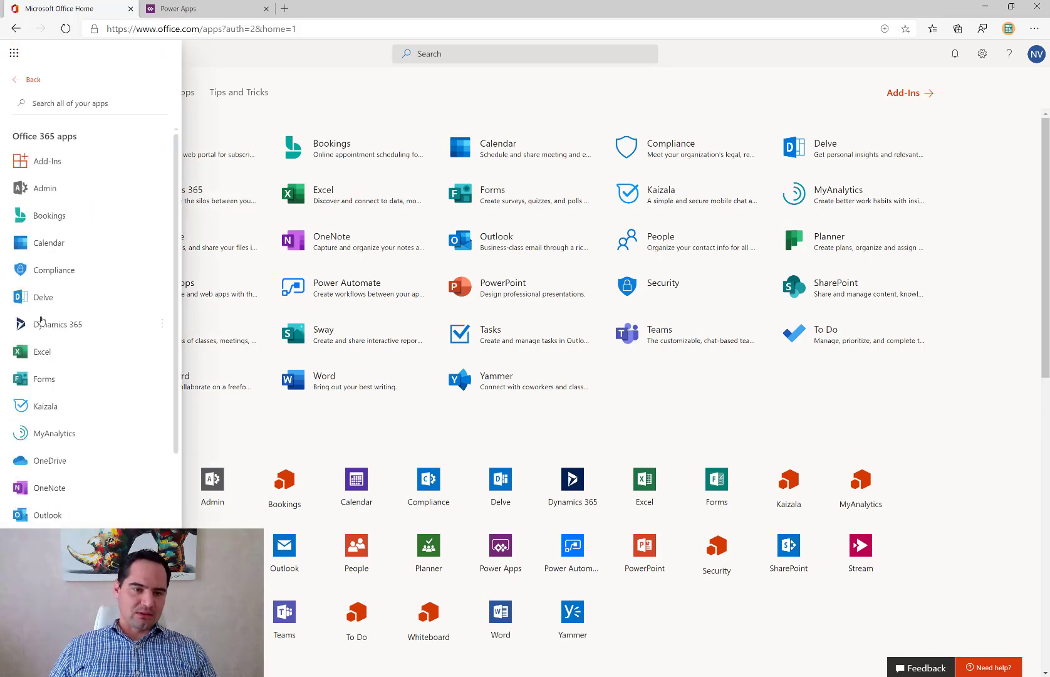
scroll(57, 332, down, 4)
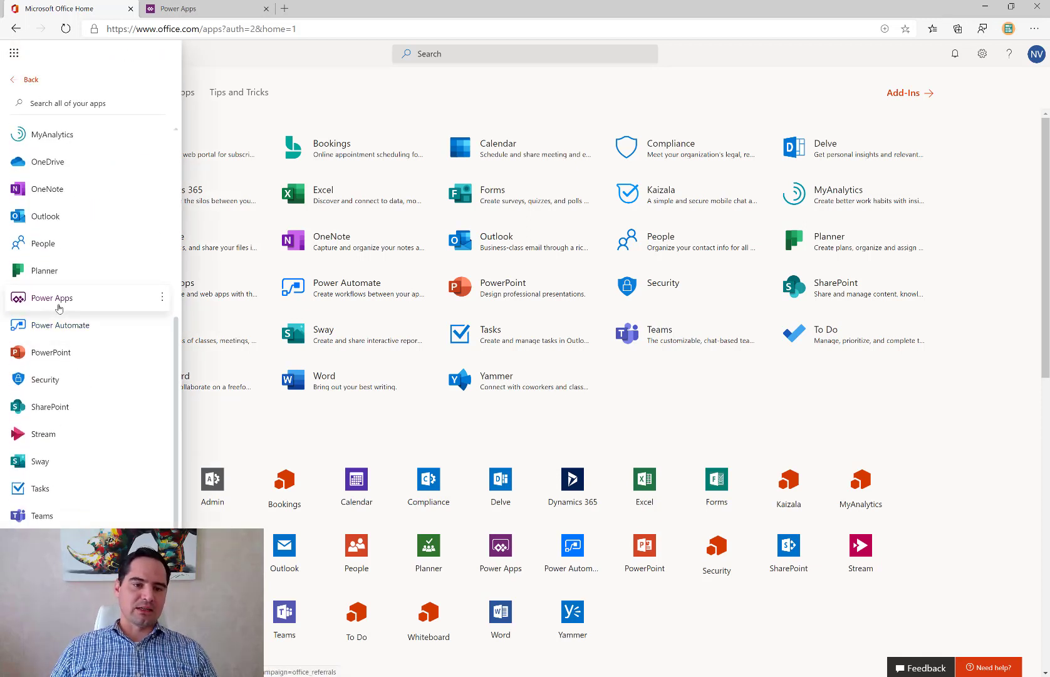
click(326, 98)
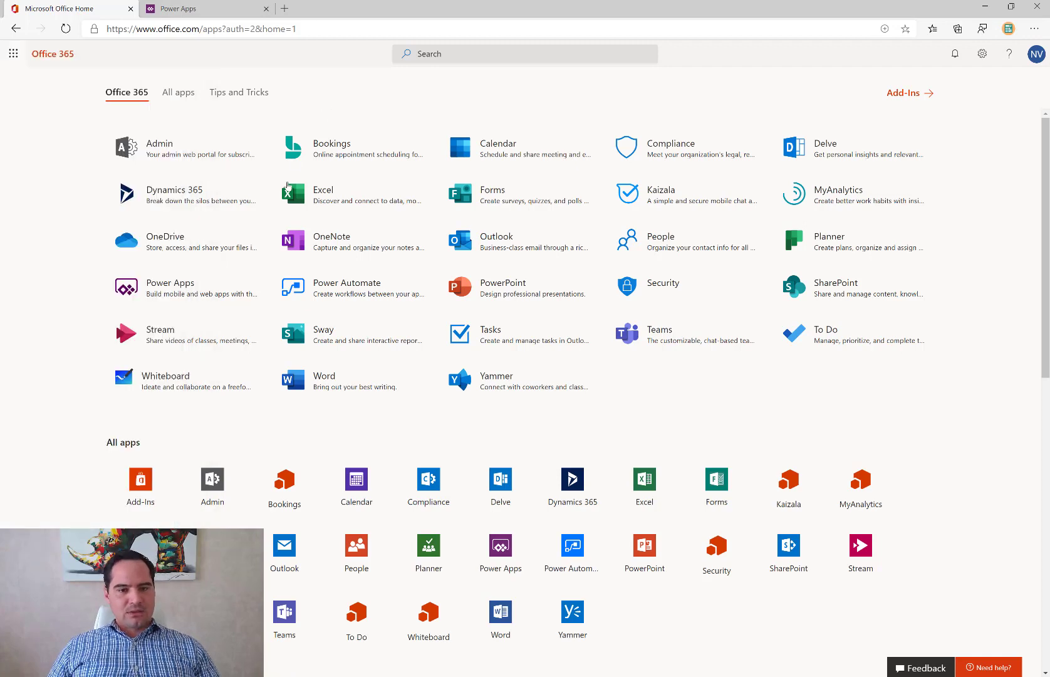
Switch to the Power Apps maker site and open the Budget Tracker template from the template gallery.
click(214, 17)
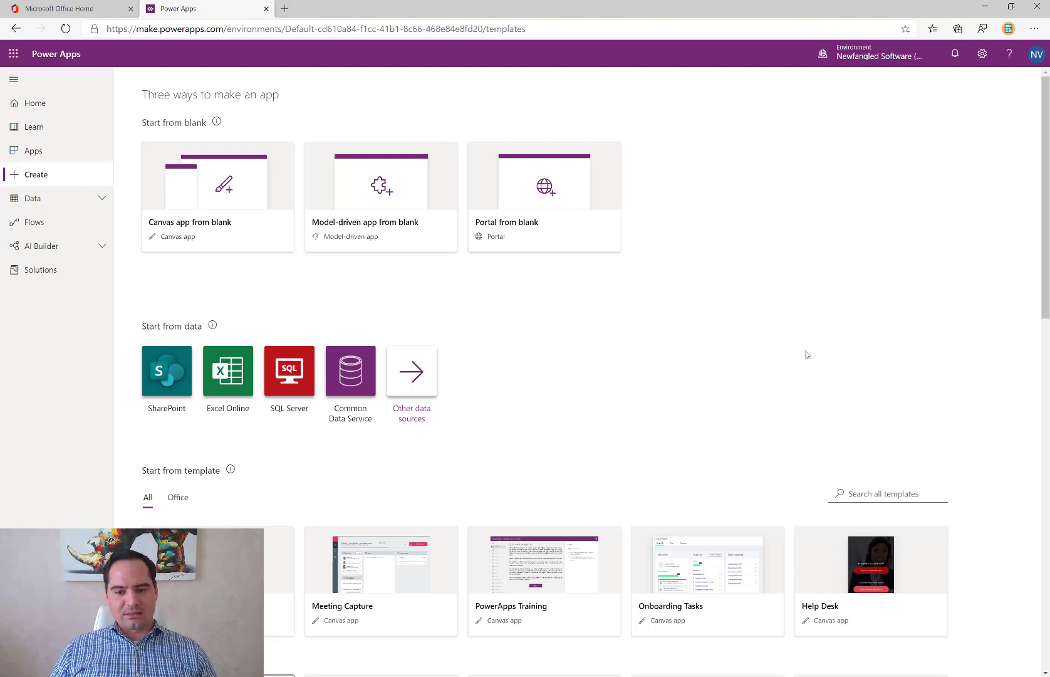
scroll(799, 357, down, 4)
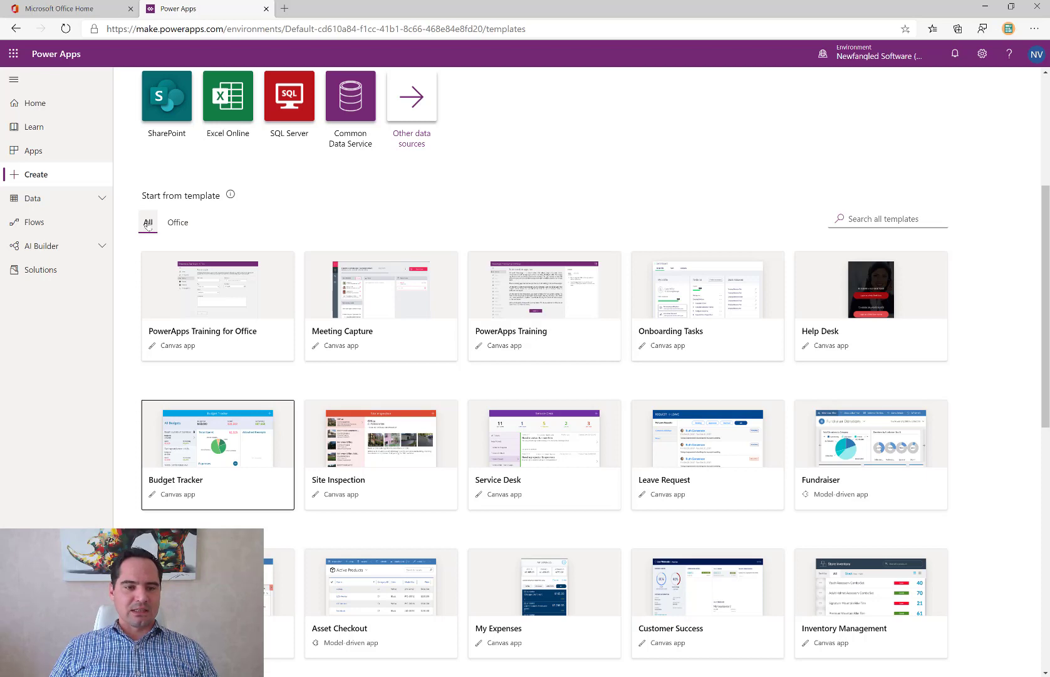
scroll(212, 147, down, 3)
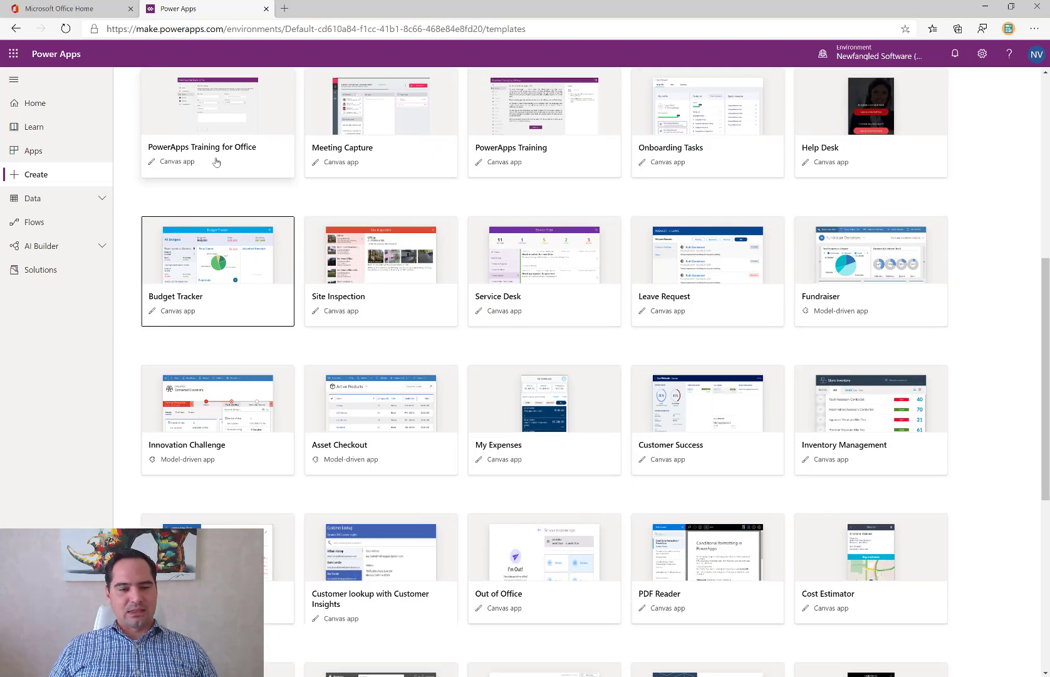
click(221, 286)
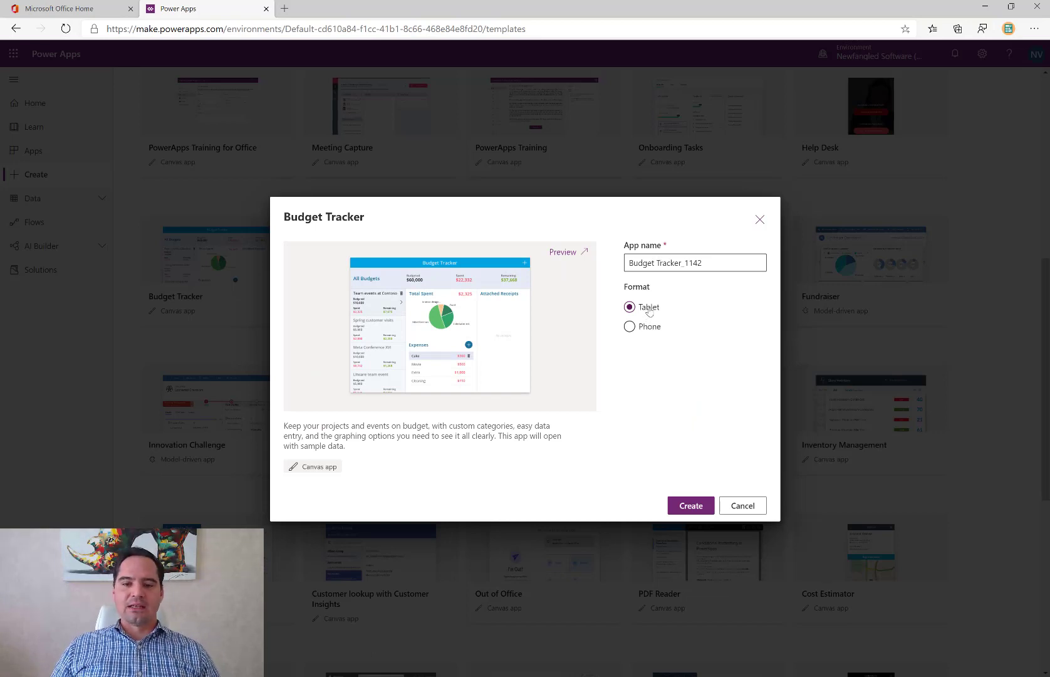
Name the new app Budget Tracker_NF and create it from the template in Tablet format.
click(729, 265)
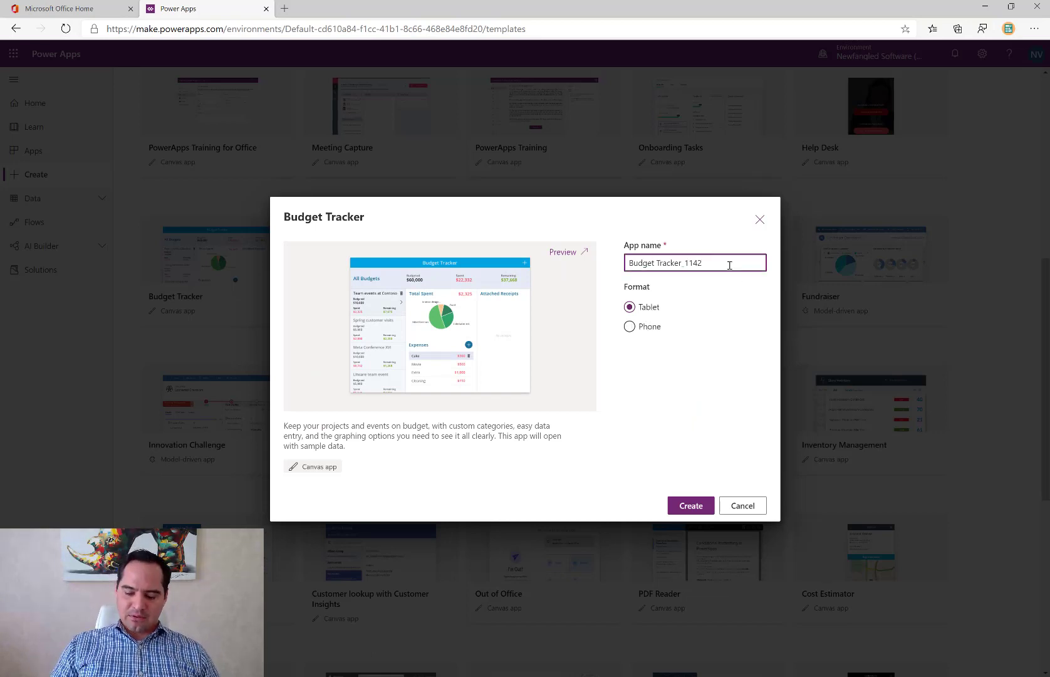
key(BackSpace)
key(BackSpace)
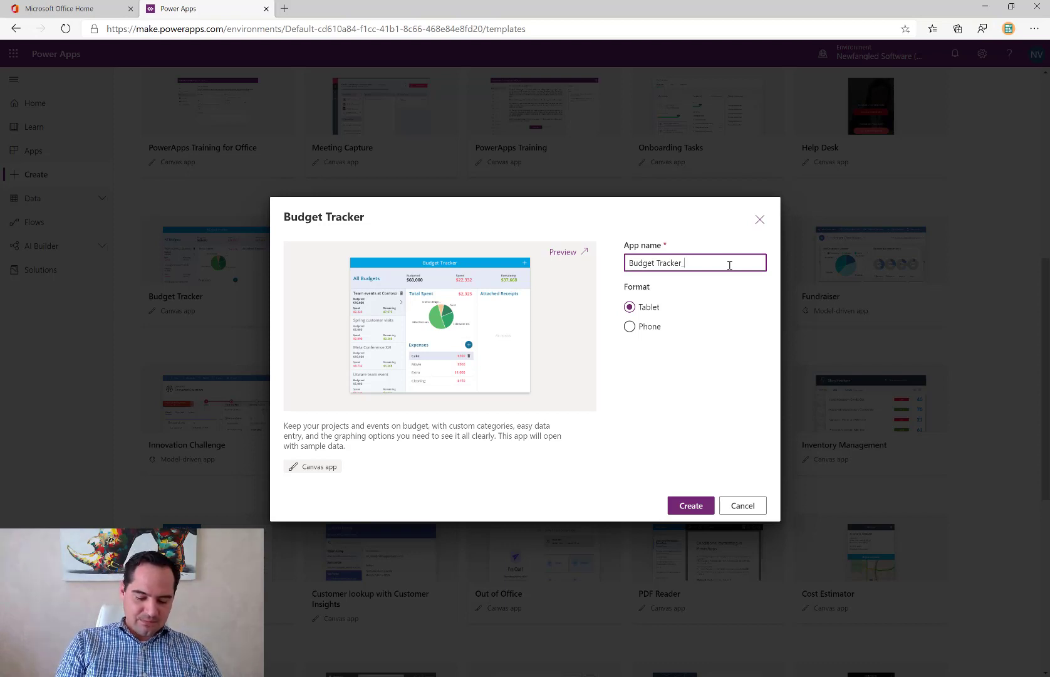
text(NF)
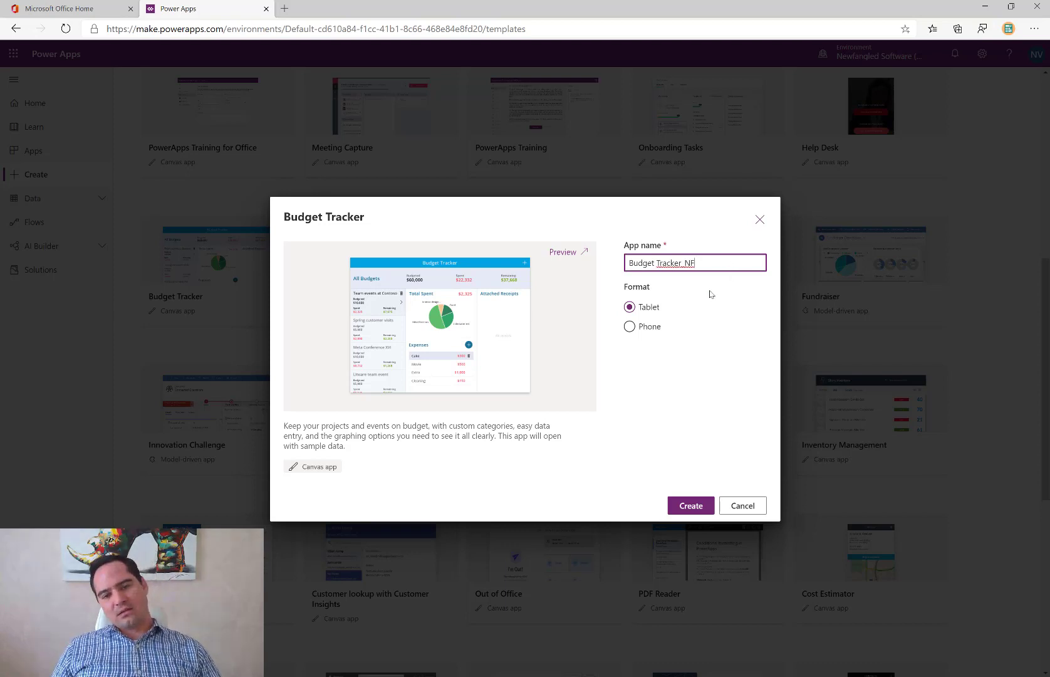
text(1)
key(BackSpace)
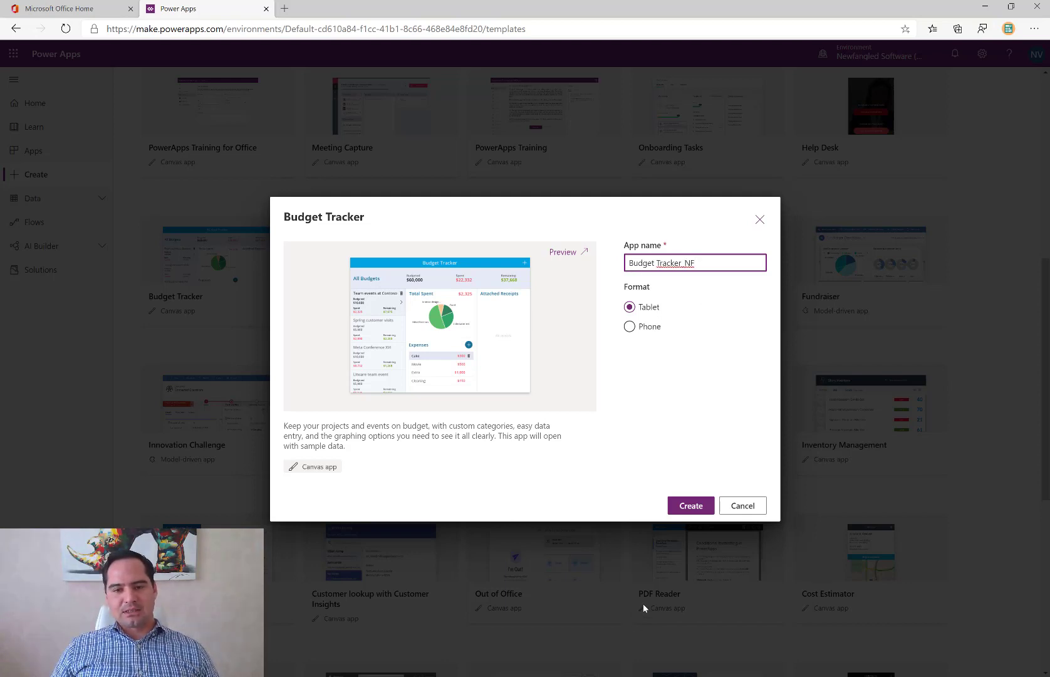
click(689, 510)
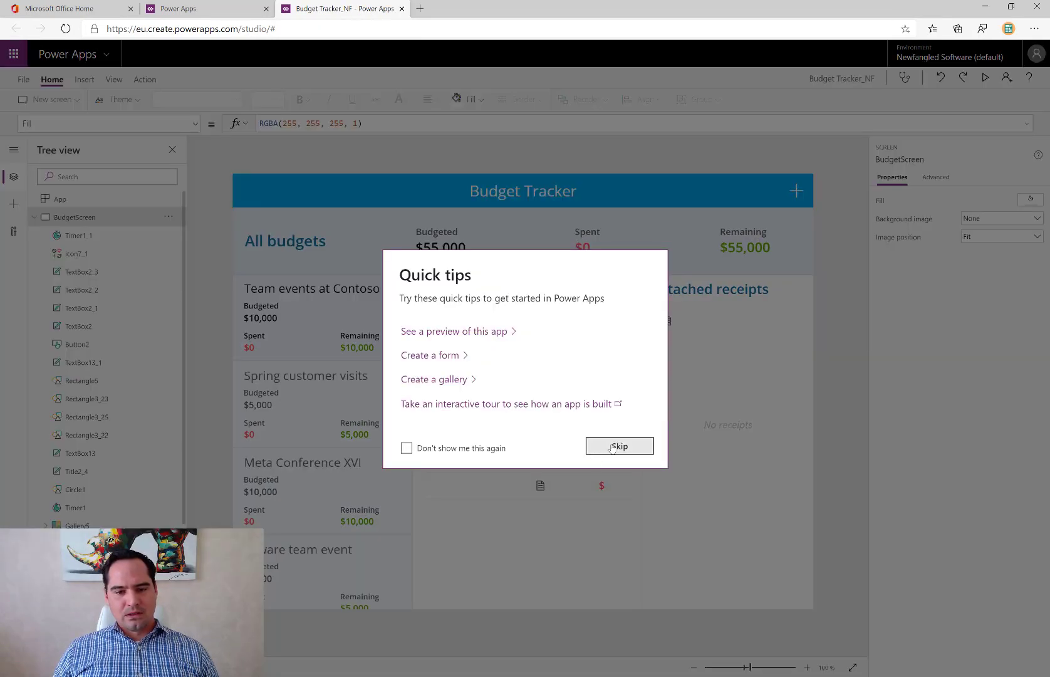
Skip the quick tips and collapse BudgetScreen in the tree view to list only the app's screens.
click(612, 447)
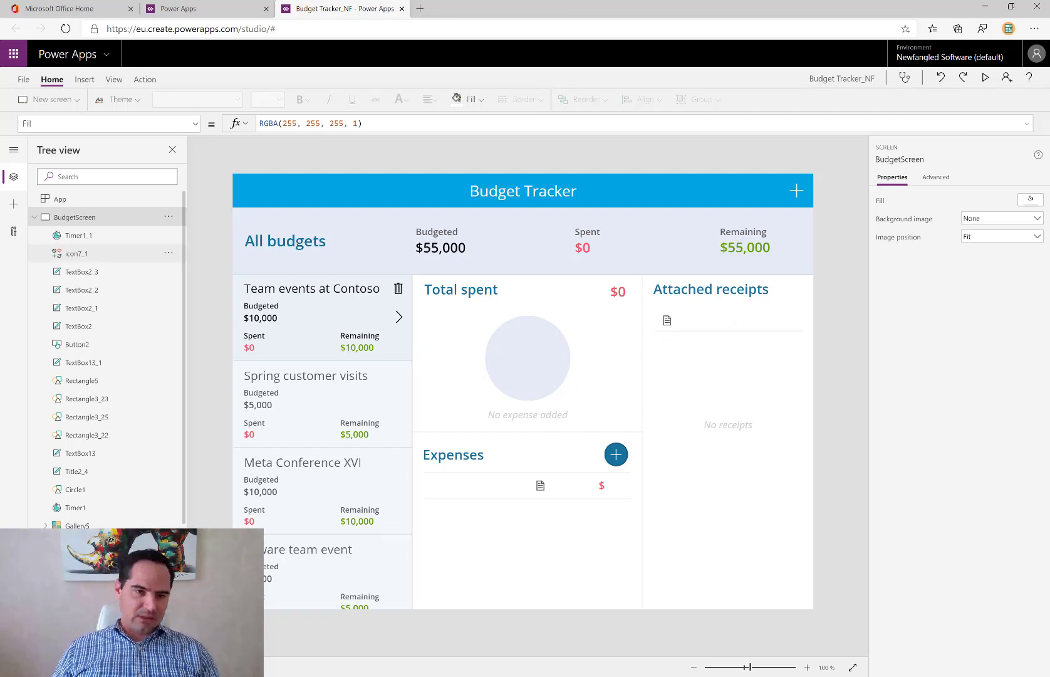
click(34, 216)
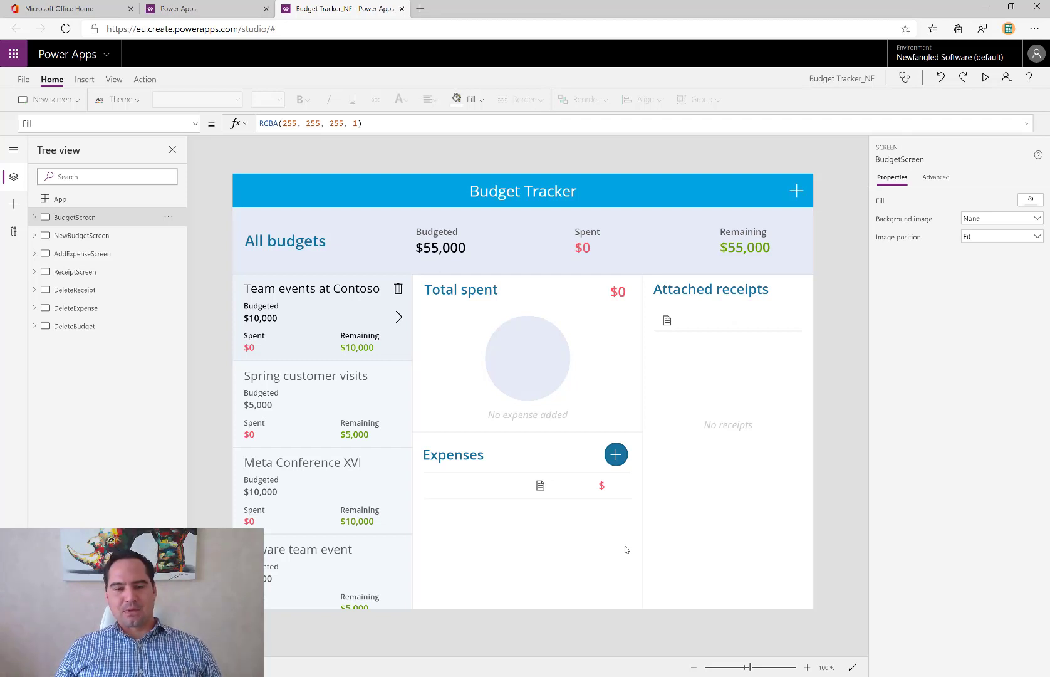
Save the app to the cloud as Budget Tracker_NF and close the app editor.
click(23, 80)
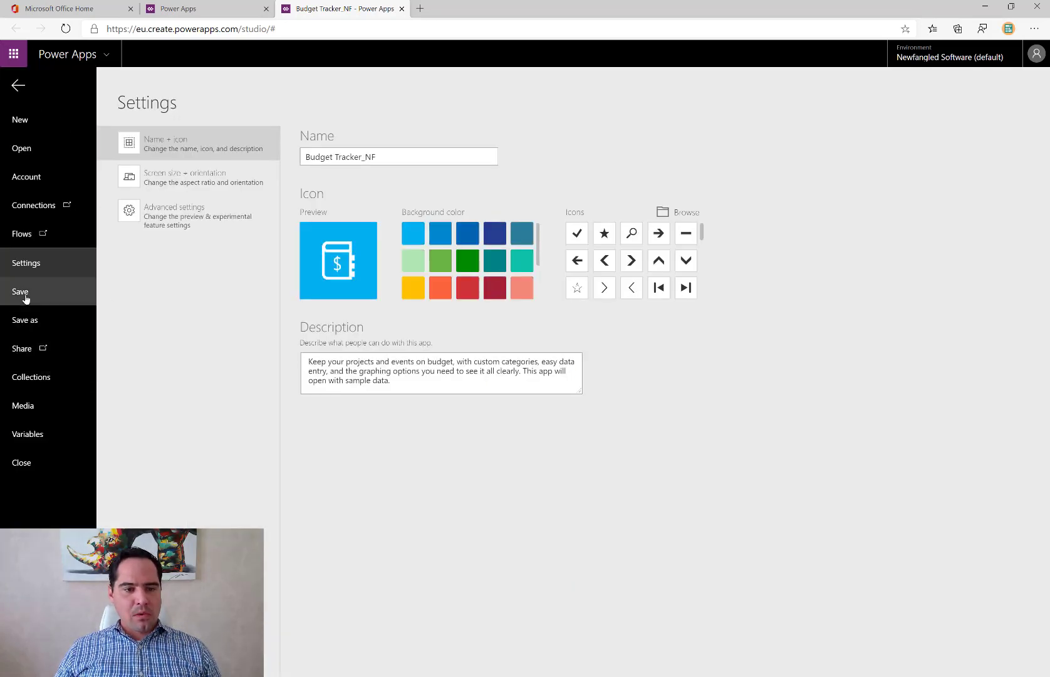
click(28, 328)
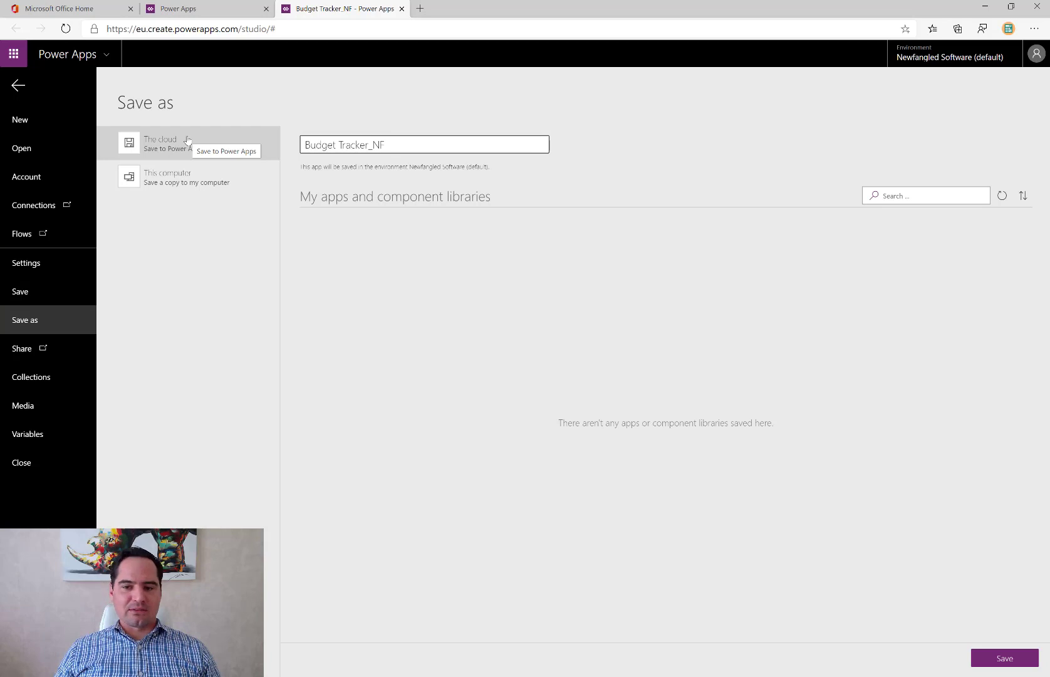
click(1003, 658)
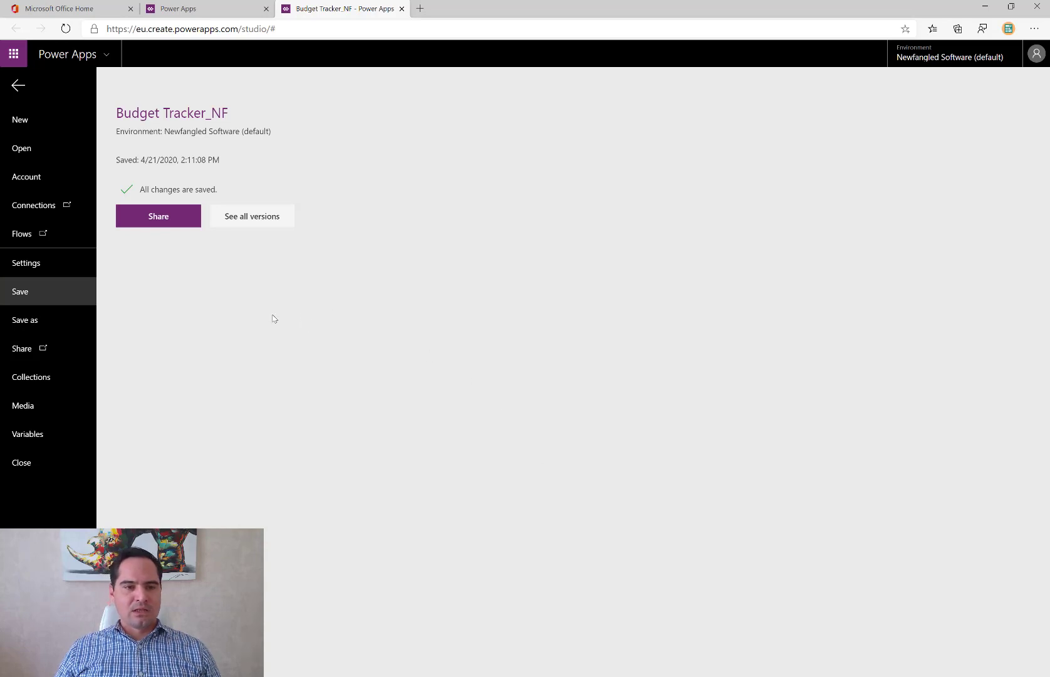
click(402, 9)
click(588, 95)
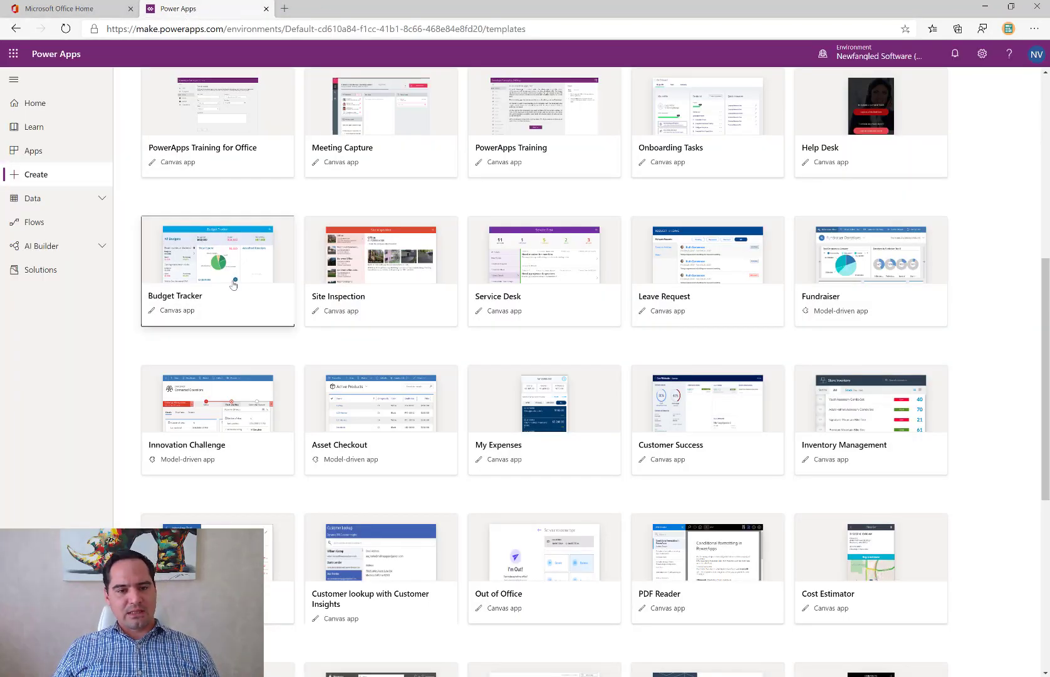
Run the saved Budget Tracker_NF app from the list of apps and allow it to use the camera.
click(61, 154)
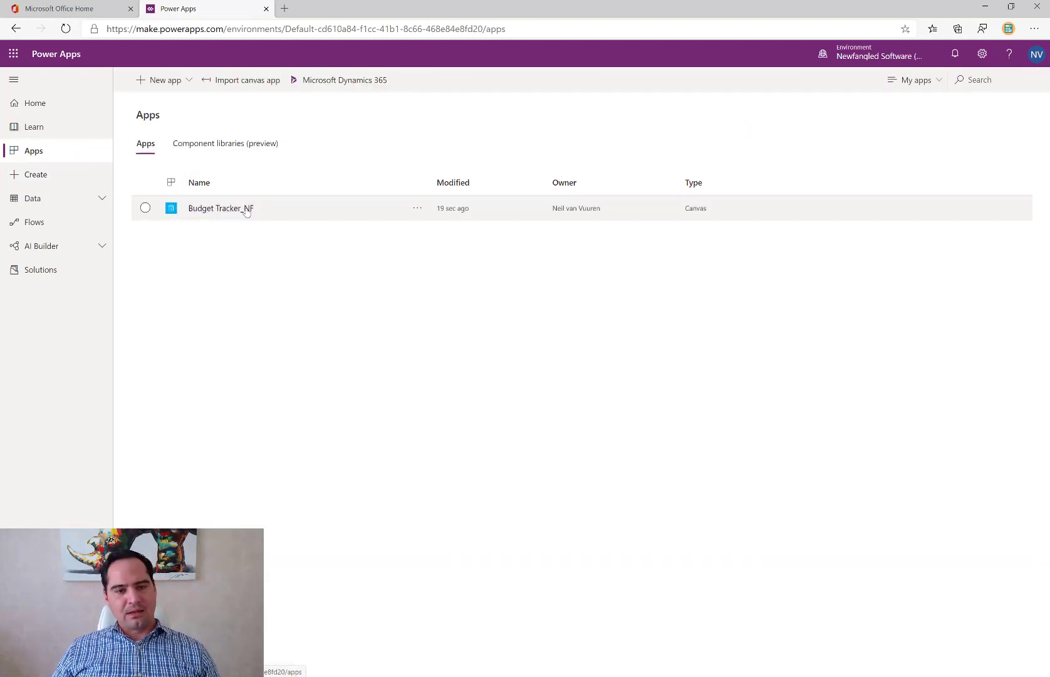
click(245, 212)
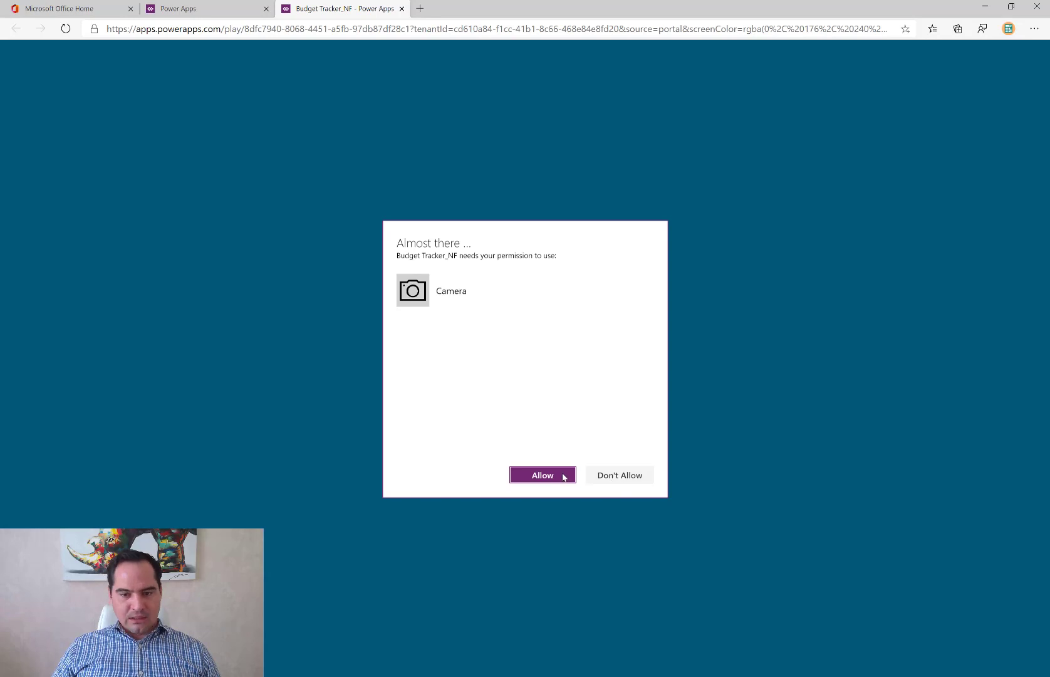
click(563, 476)
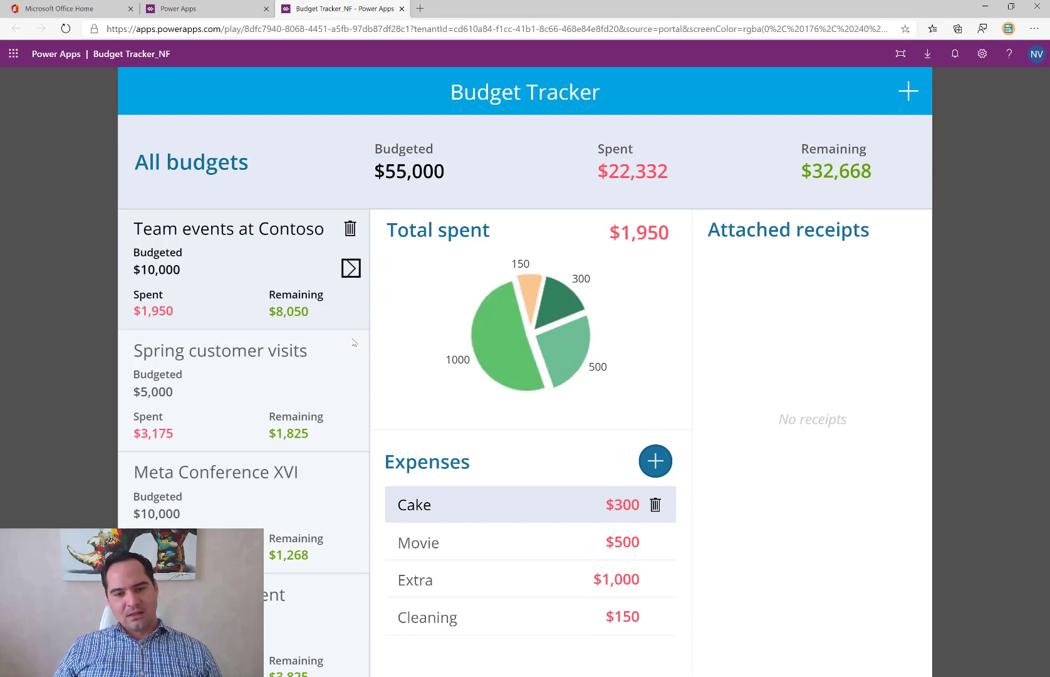
View the Spring customer visits budget, inspect the form for adding a budget, and return to the overview.
click(351, 390)
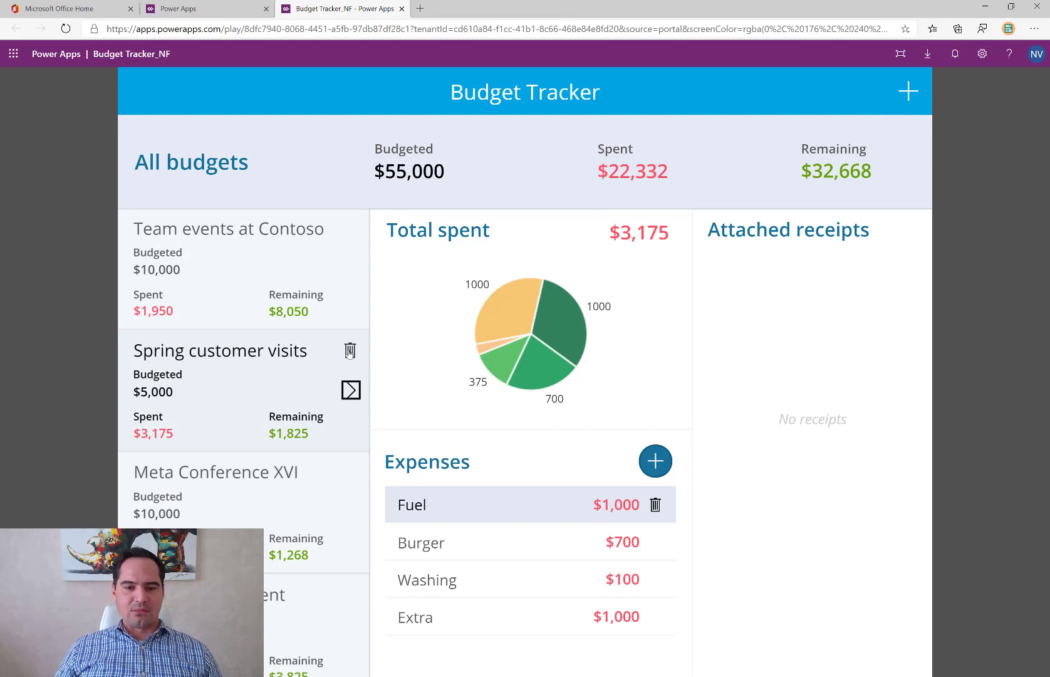
click(910, 90)
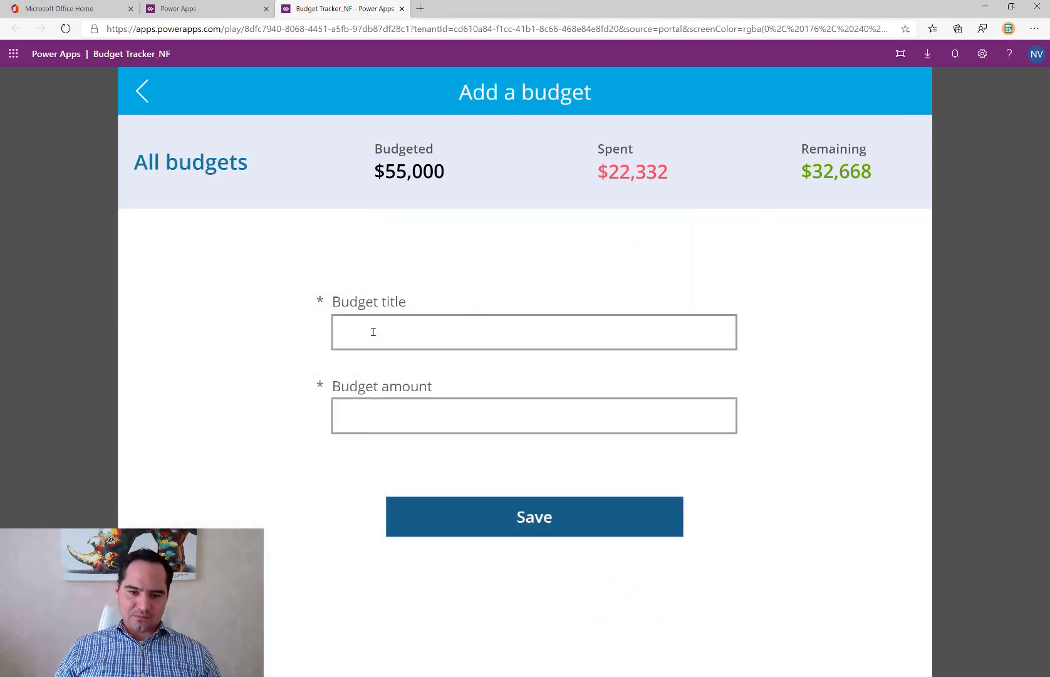
click(143, 91)
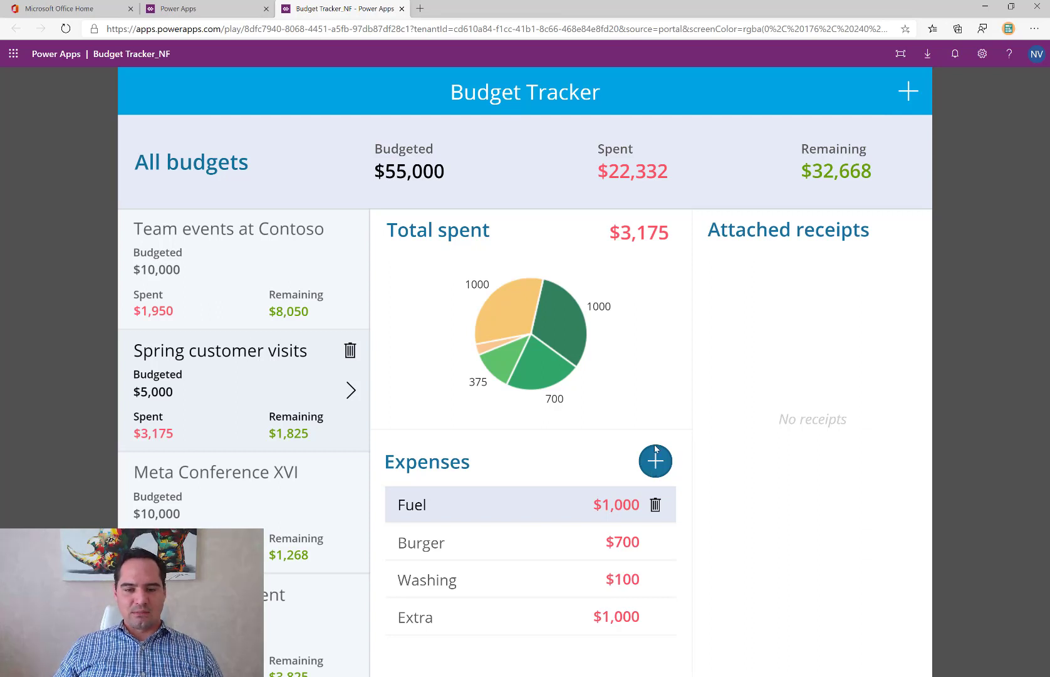
Inspect the form for adding an expense to Spring customer visits, including its category options, and return without saving.
click(655, 467)
click(655, 467)
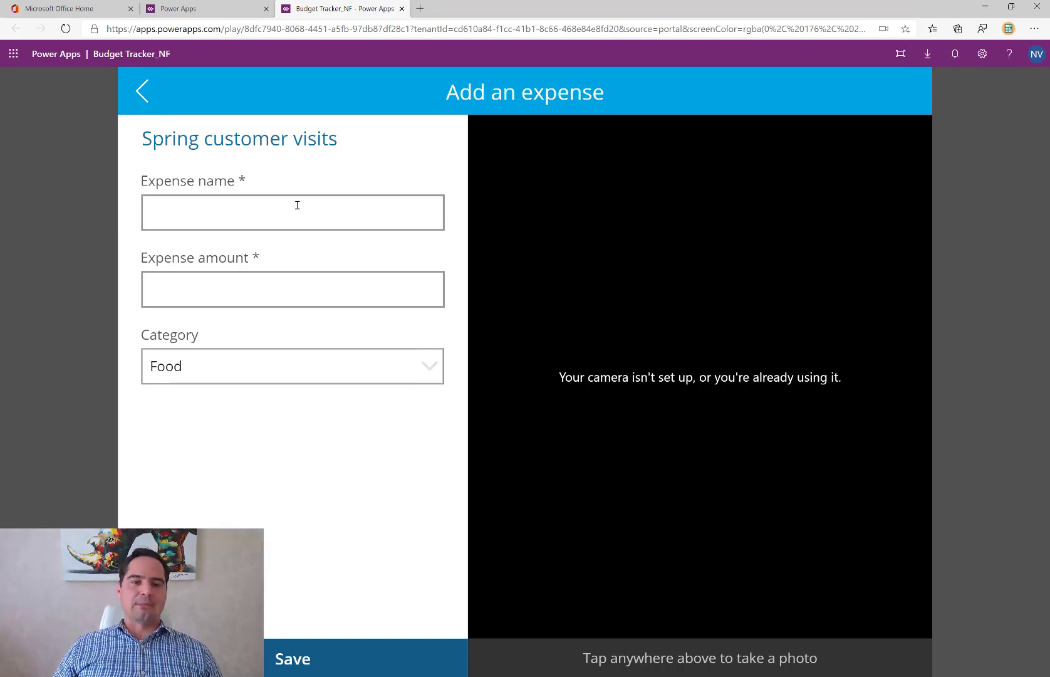
click(284, 377)
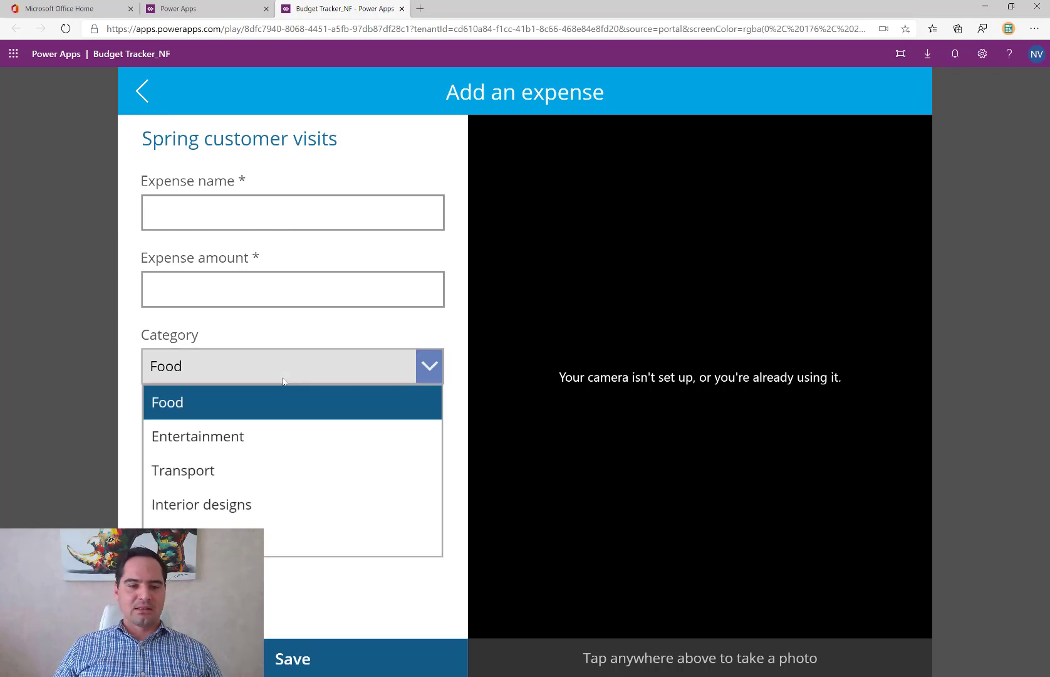
click(139, 100)
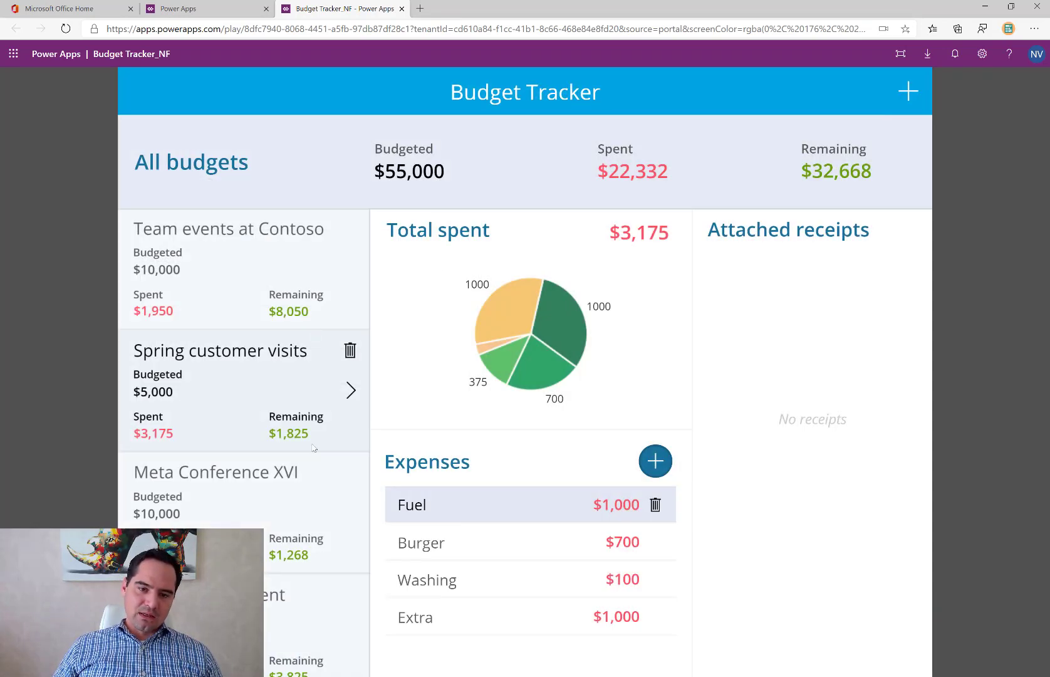